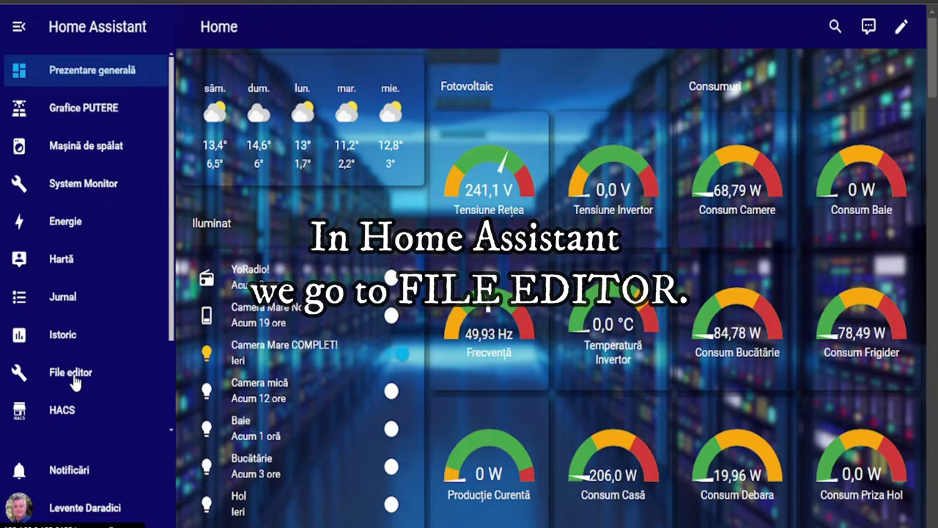
Step: Open /homeassistant/configuration.yaml in the File editor to view the Consum Casă template sensor
{"action": "left_click", "coordinate": [75, 378]}
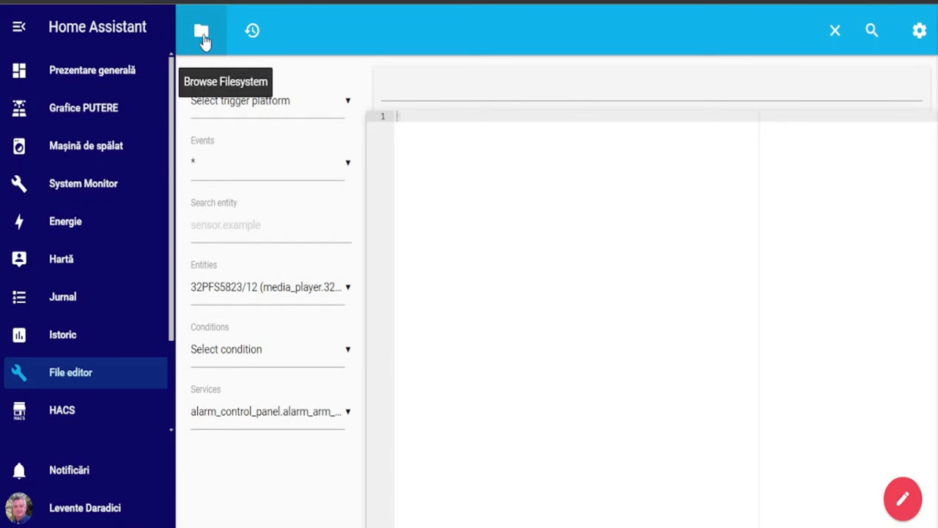
{"action": "left_click", "coordinate": [202, 35]}
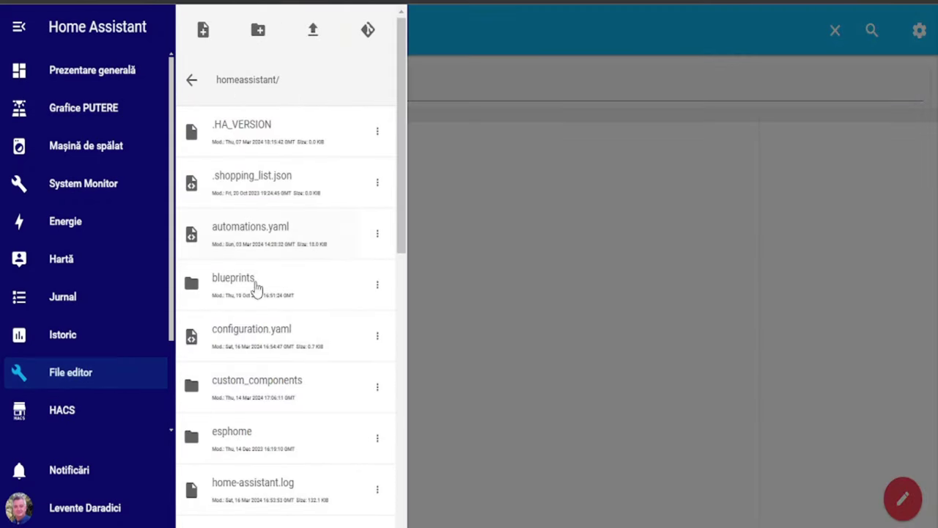
{"action": "left_click", "coordinate": [267, 354]}
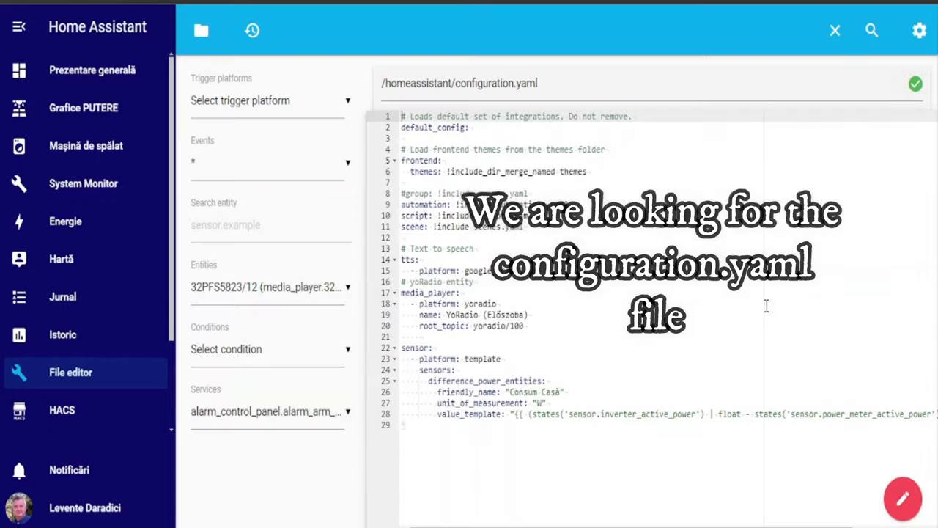
{"action": "left_click_drag", "start_coordinate": [434, 348], "coordinate": [400, 357]}
{"action": "left_click_drag", "start_coordinate": [535, 359], "coordinate": [398, 362]}
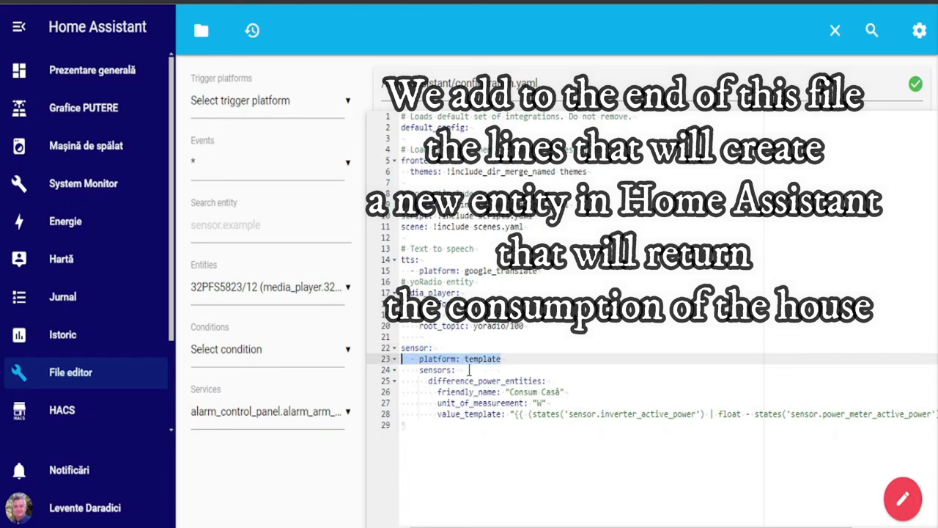
{"action": "left_click_drag", "start_coordinate": [469, 370], "coordinate": [399, 370]}
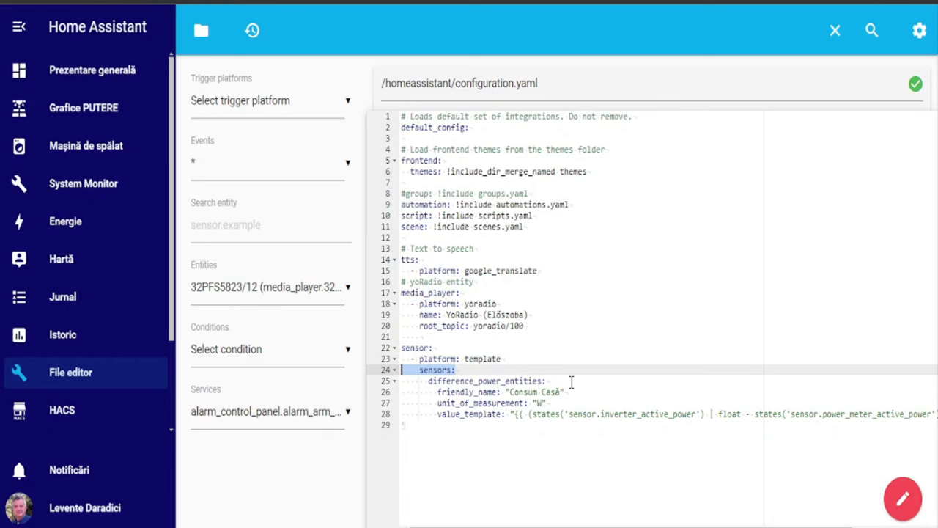
{"action": "left_click_drag", "start_coordinate": [568, 381], "coordinate": [401, 391]}
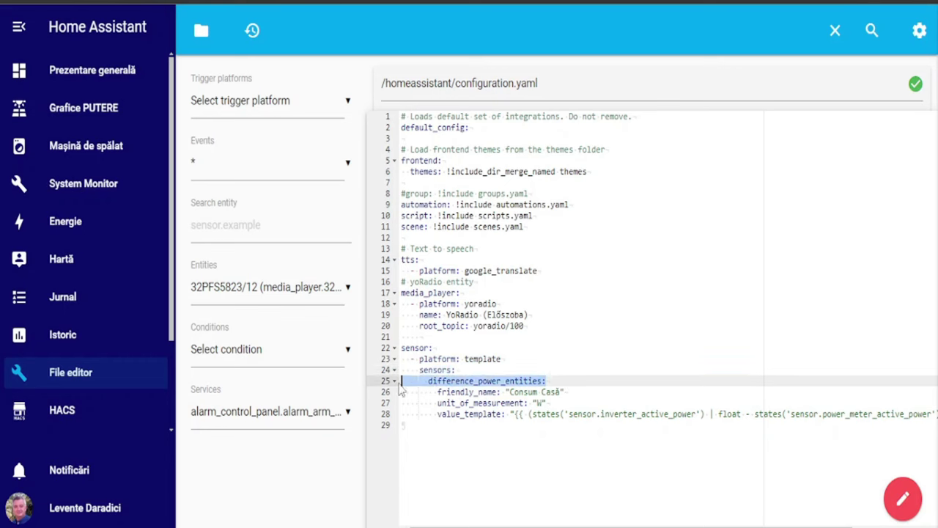
{"action": "left_click_drag", "start_coordinate": [586, 394], "coordinate": [407, 395]}
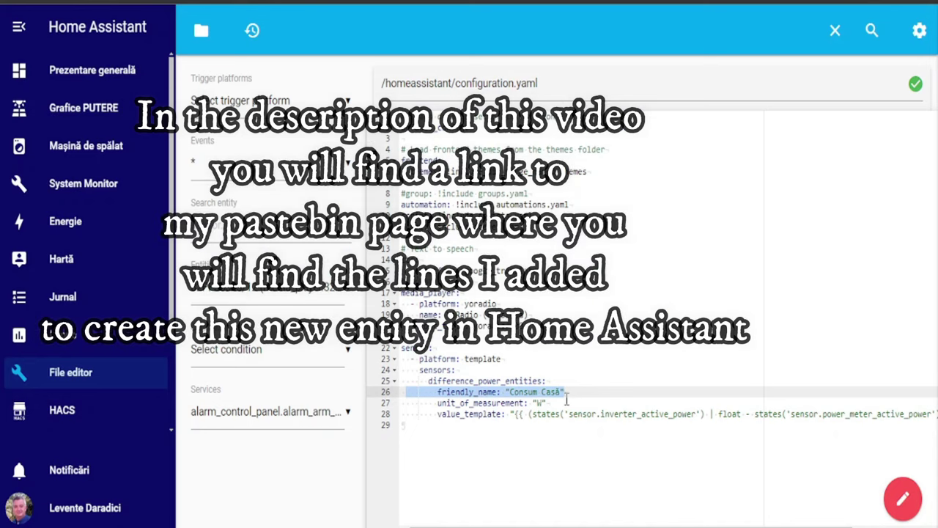
{"action": "left_click_drag", "start_coordinate": [567, 402], "coordinate": [399, 406]}
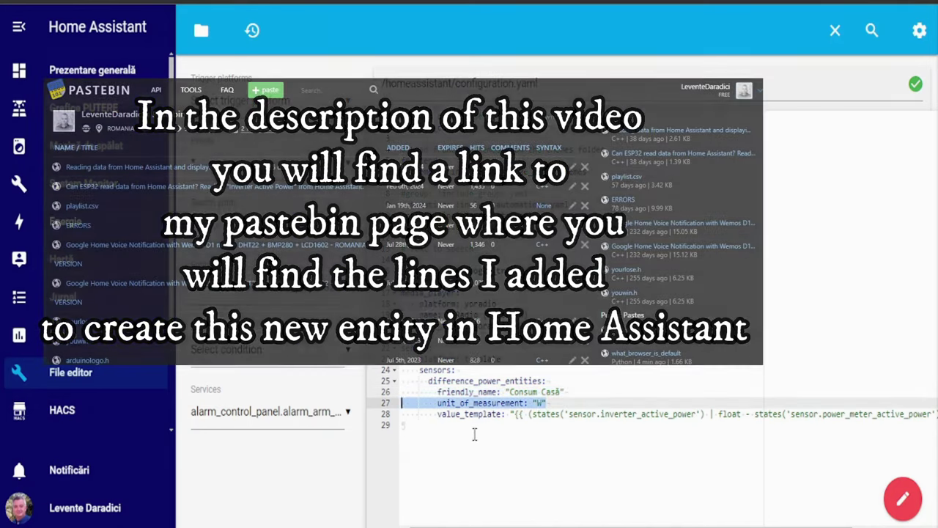
{"action": "left_click_drag", "start_coordinate": [473, 436], "coordinate": [406, 415]}
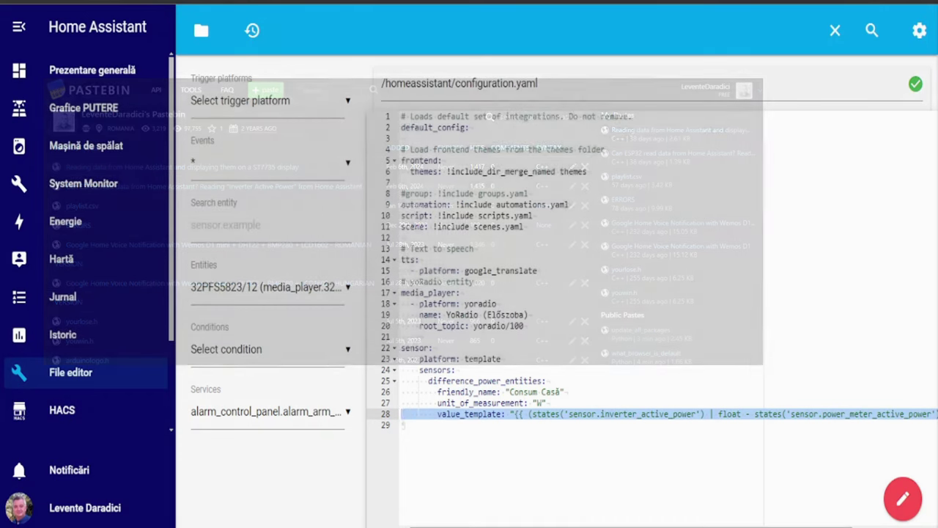
{"action": "left_click_drag", "start_coordinate": [557, 525], "coordinate": [633, 525]}
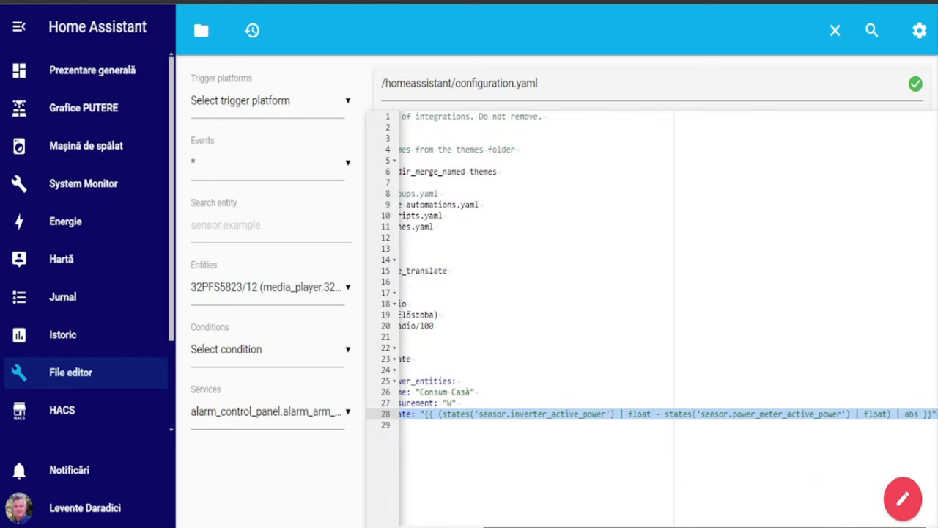
{"action": "left_click", "coordinate": [864, 455]}
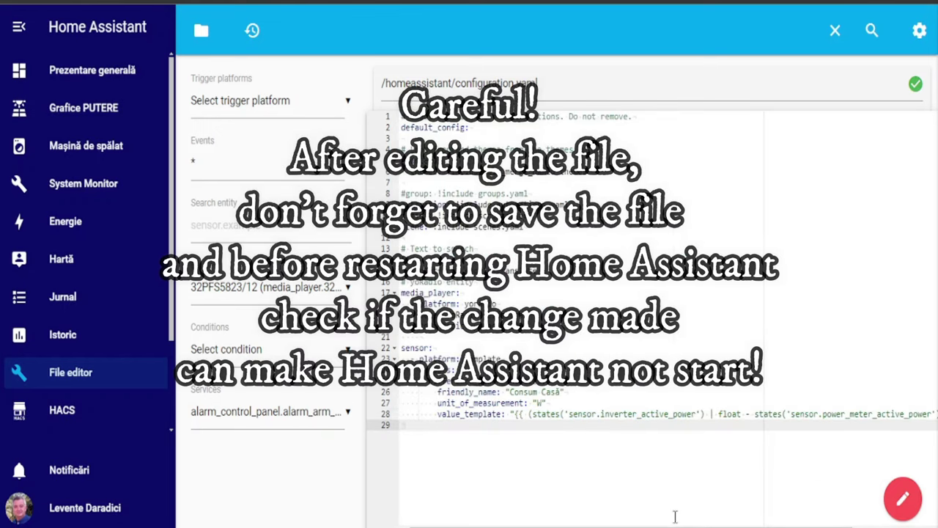
{"action": "left_click_drag", "start_coordinate": [675, 525], "coordinate": [747, 525]}
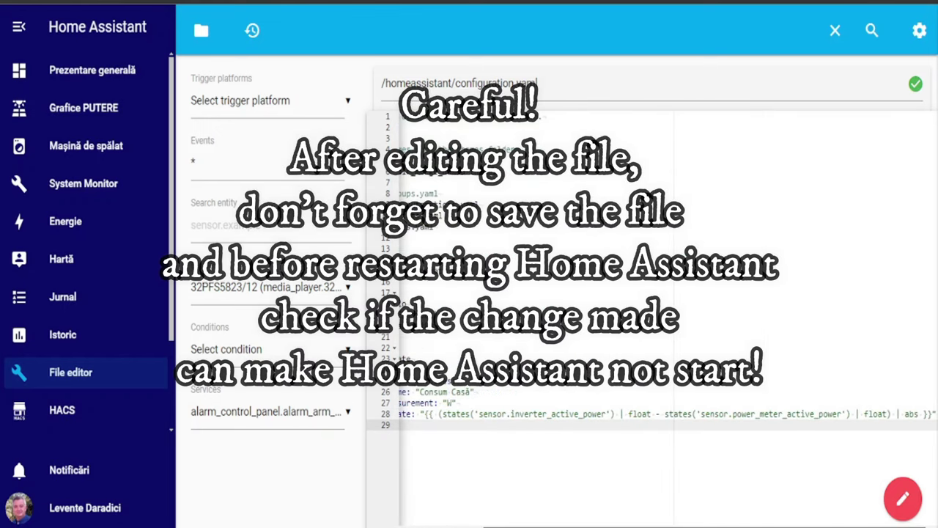
{"action": "left_click_drag", "start_coordinate": [484, 524], "coordinate": [410, 525]}
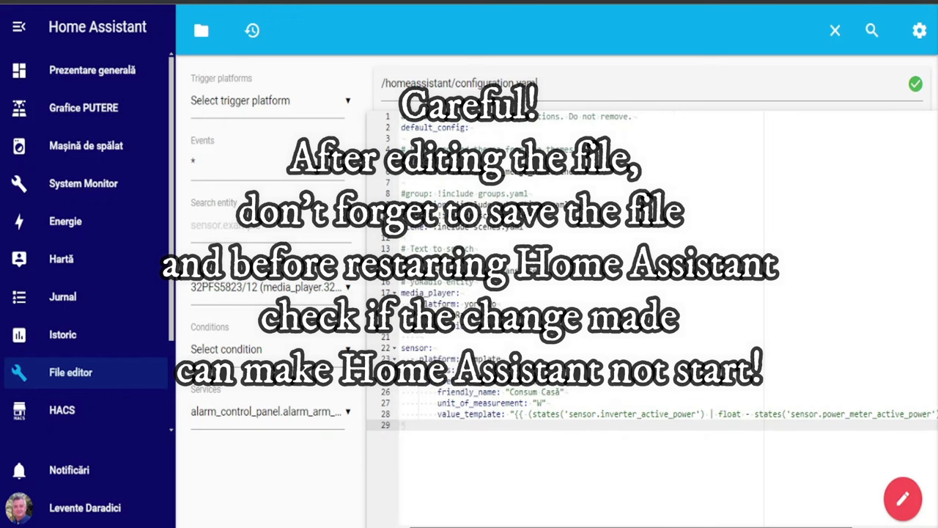
Step: Put the Home (Prezentare generală) dashboard into edit mode and add a new Gauge card
{"action": "left_click", "coordinate": [101, 78]}
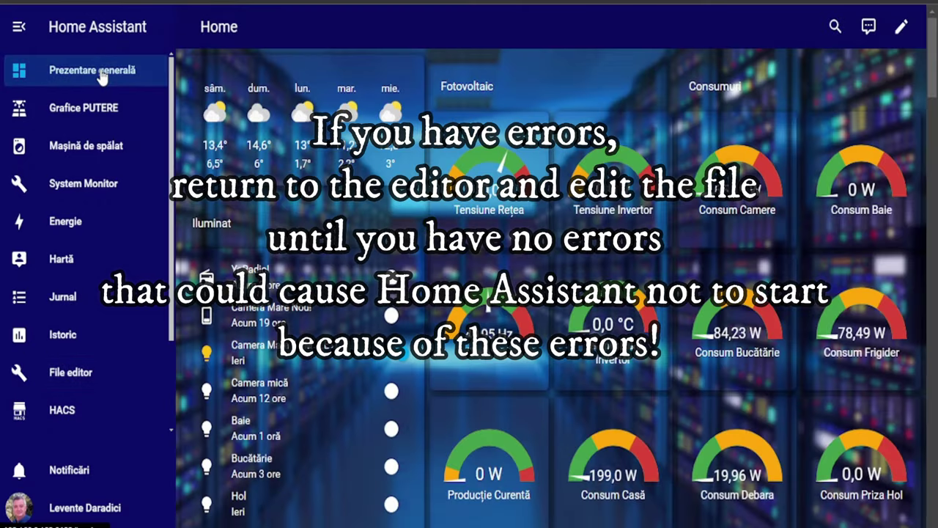
{"action": "left_click", "coordinate": [902, 29]}
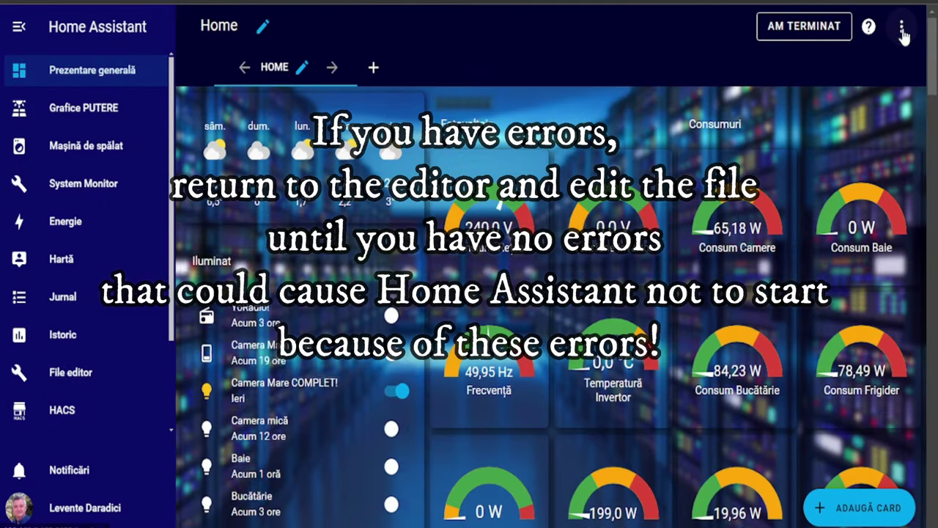
{"action": "left_click", "coordinate": [865, 508]}
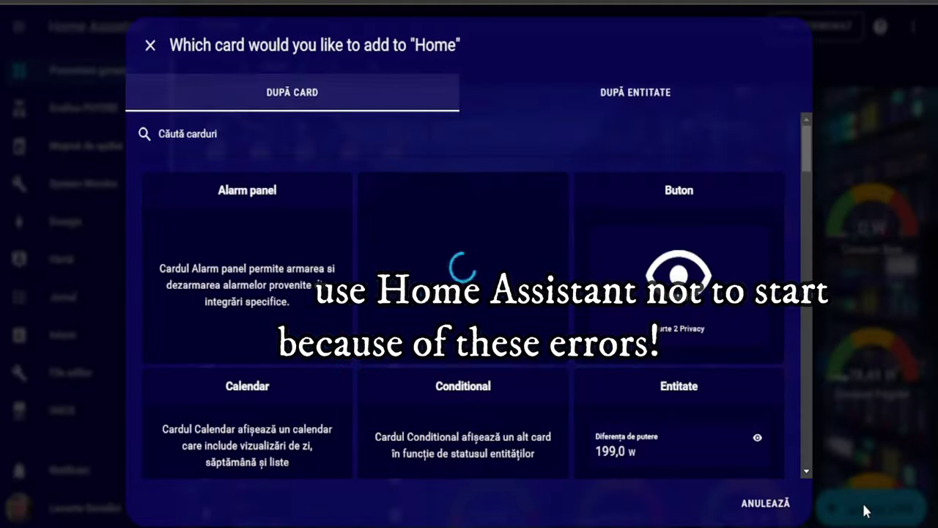
{"action": "scroll", "coordinate": [595, 164], "scroll_direction": "down", "scroll_amount": 5}
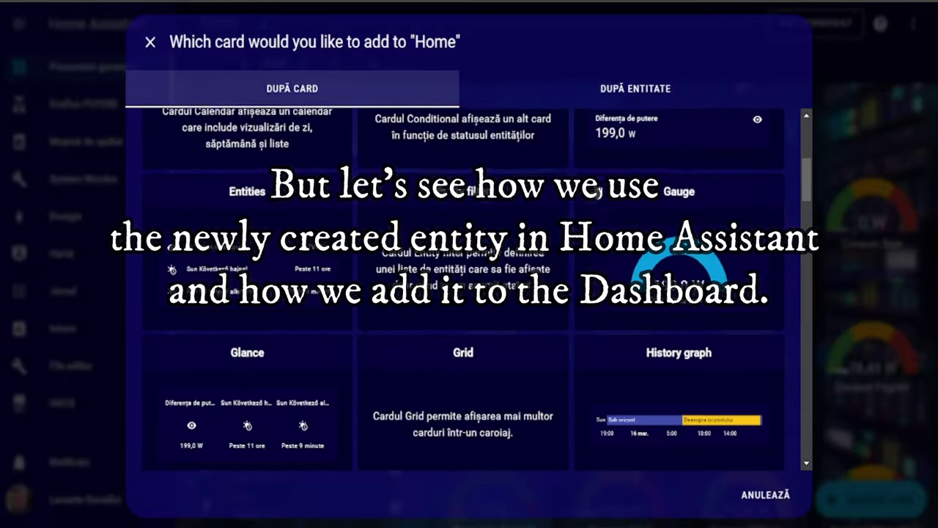
{"action": "left_click", "coordinate": [659, 242]}
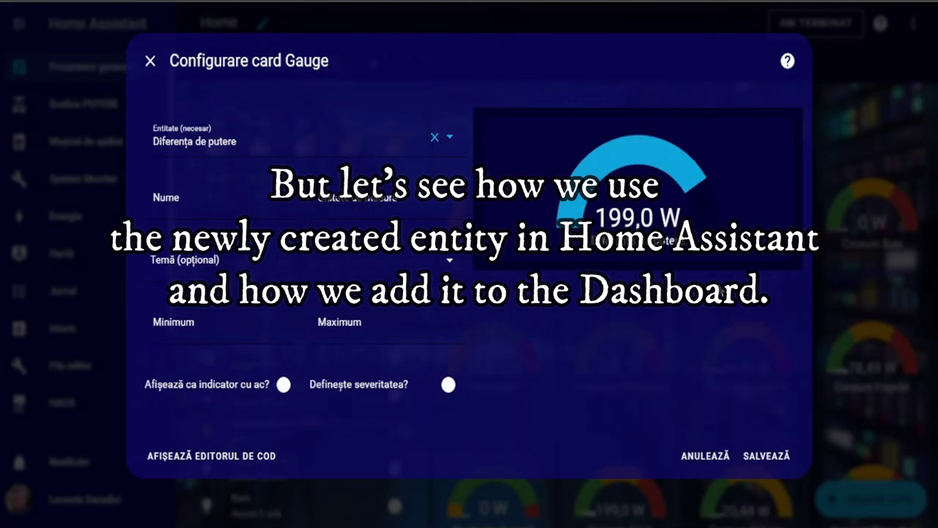
Step: Replace the gauge's preselected entity with the Consum Casă sensor
{"action": "left_click", "coordinate": [434, 137]}
{"action": "left_click", "coordinate": [321, 144]}
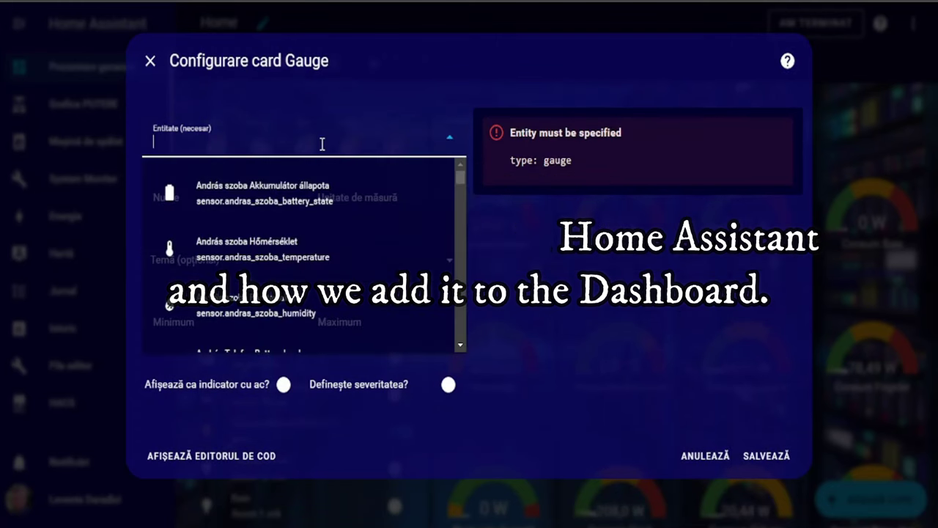
{"action": "type", "text": "Co"}
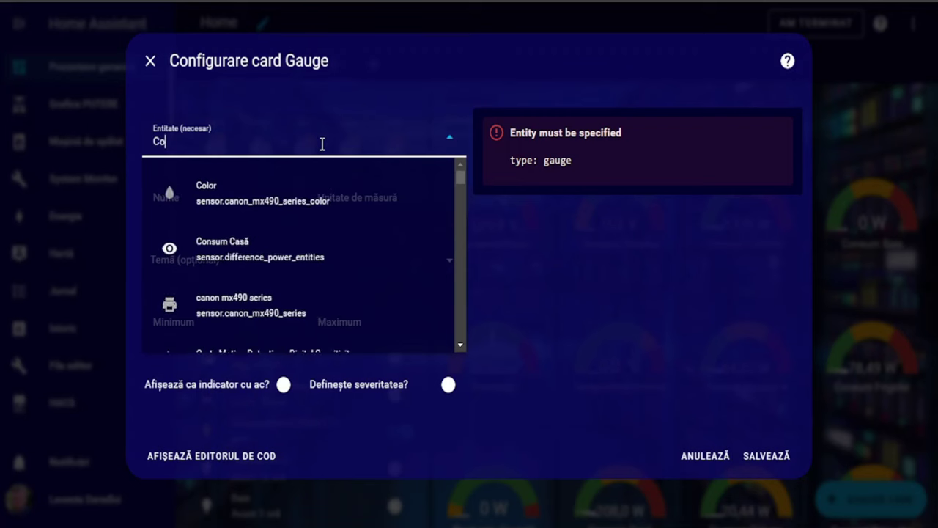
{"action": "type", "text": "nsum"}
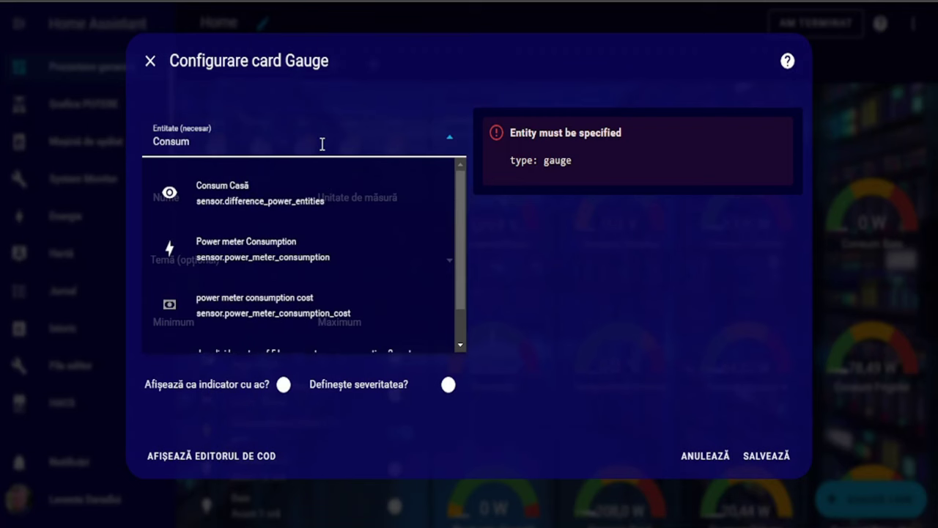
{"action": "left_click", "coordinate": [215, 202]}
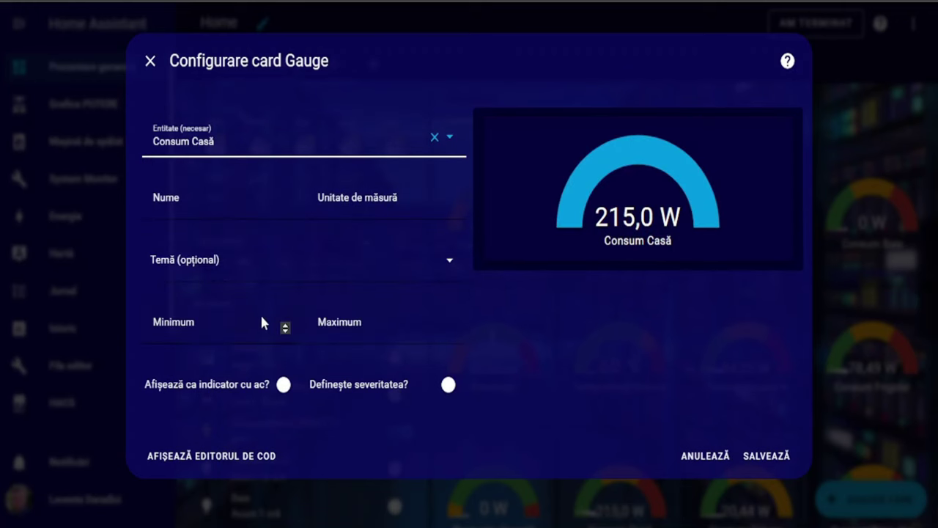
Step: Set the gauge's Maximum value to 5500
{"action": "left_click", "coordinate": [226, 329]}
{"action": "left_click", "coordinate": [382, 328]}
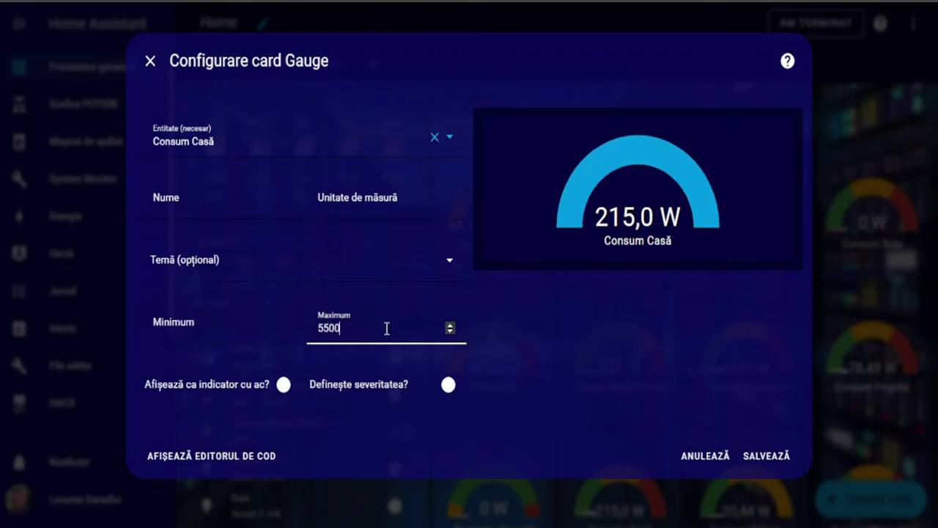
{"action": "left_click", "coordinate": [579, 325]}
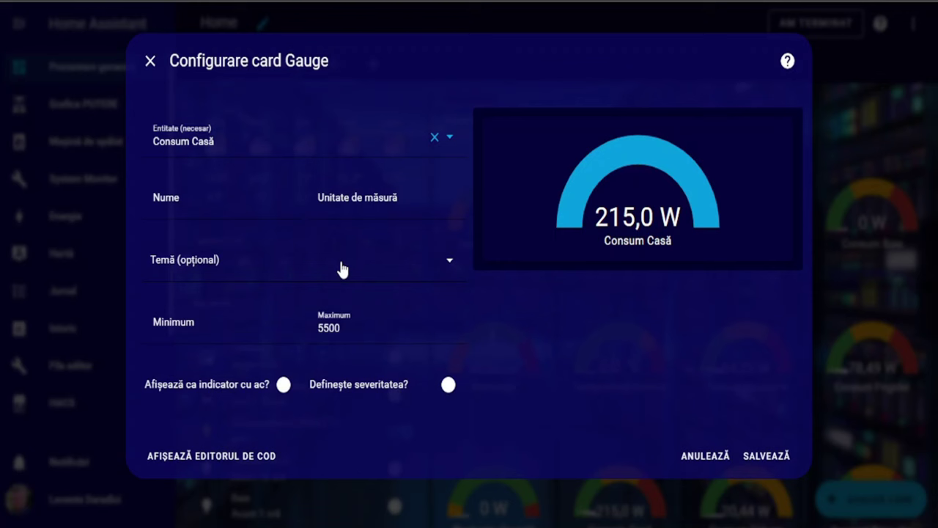
Step: Show the gauge as a needle with severity ranges: yellow from 2000, red from 4000
{"action": "left_click", "coordinate": [293, 387]}
{"action": "left_click", "coordinate": [455, 389]}
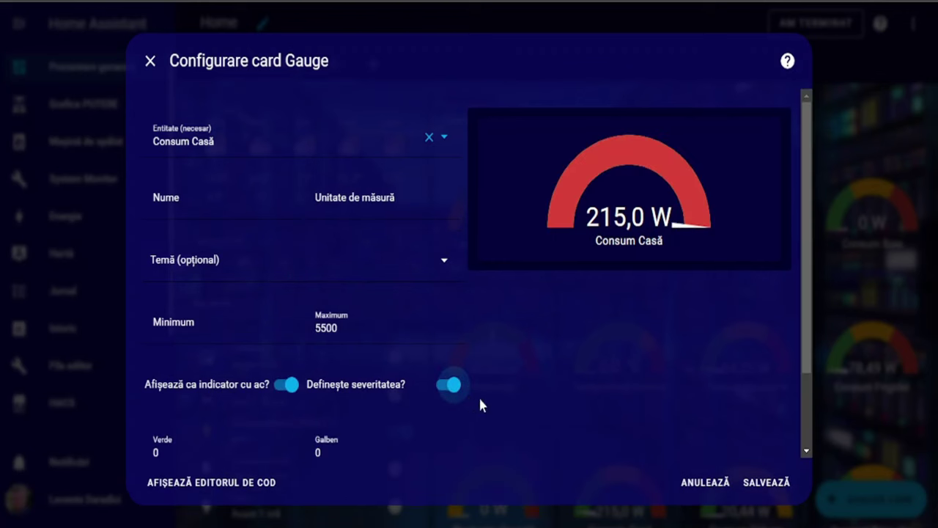
{"action": "scroll", "coordinate": [450, 308], "scroll_direction": "down", "scroll_amount": 2}
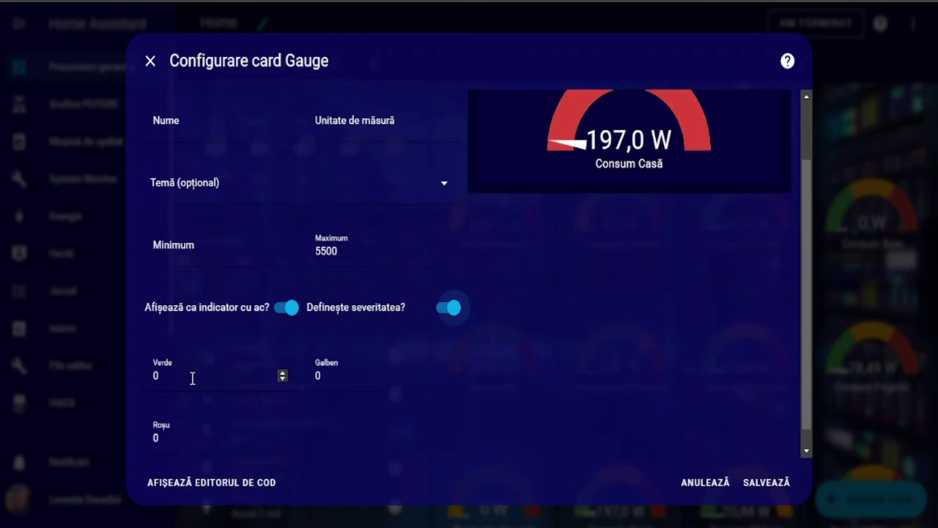
{"action": "double_click", "coordinate": [315, 378]}
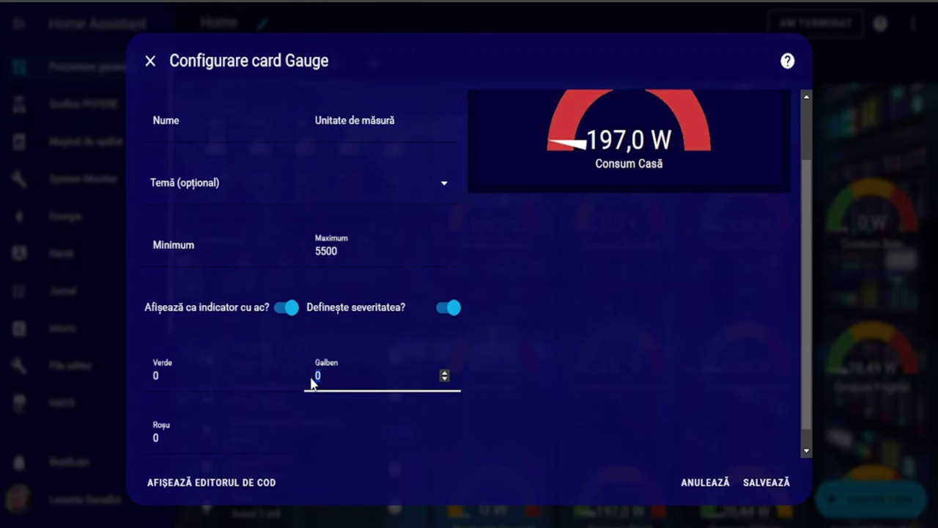
{"action": "type", "text": "2000"}
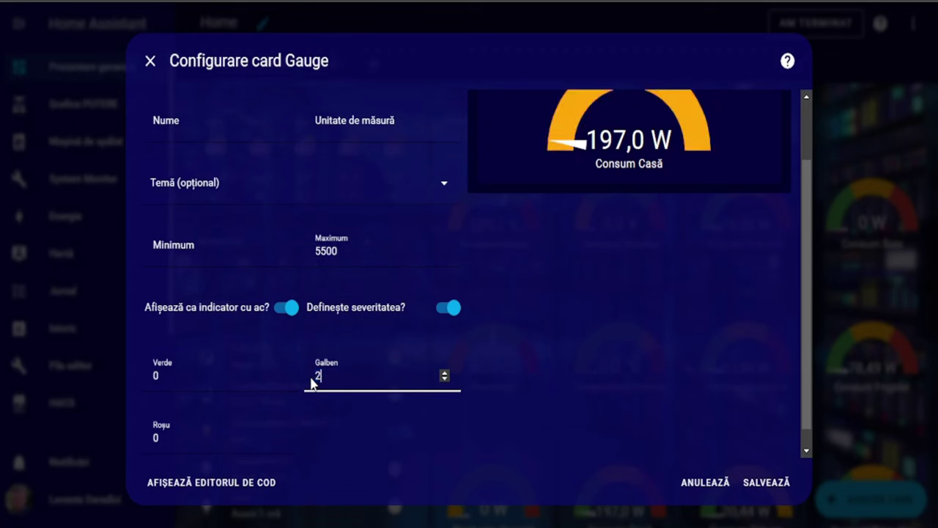
{"action": "left_click", "coordinate": [185, 441]}
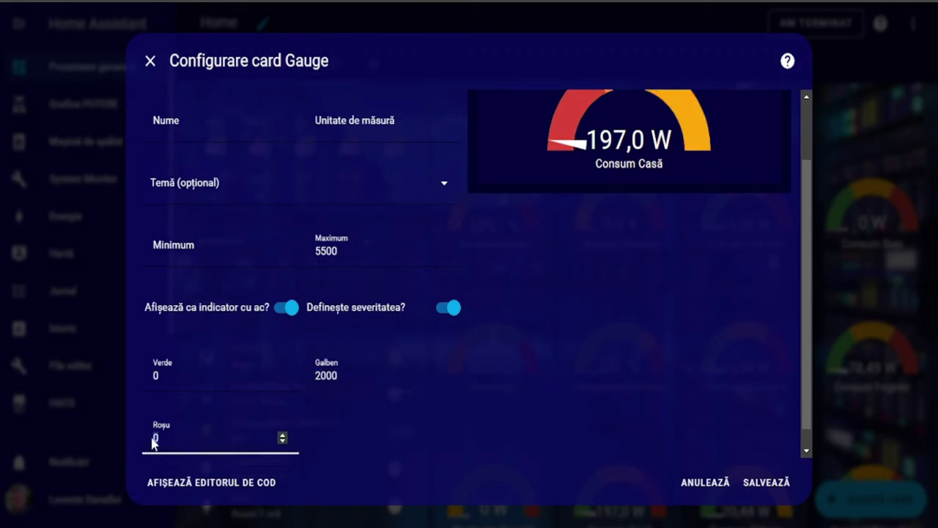
{"action": "type", "text": "4000"}
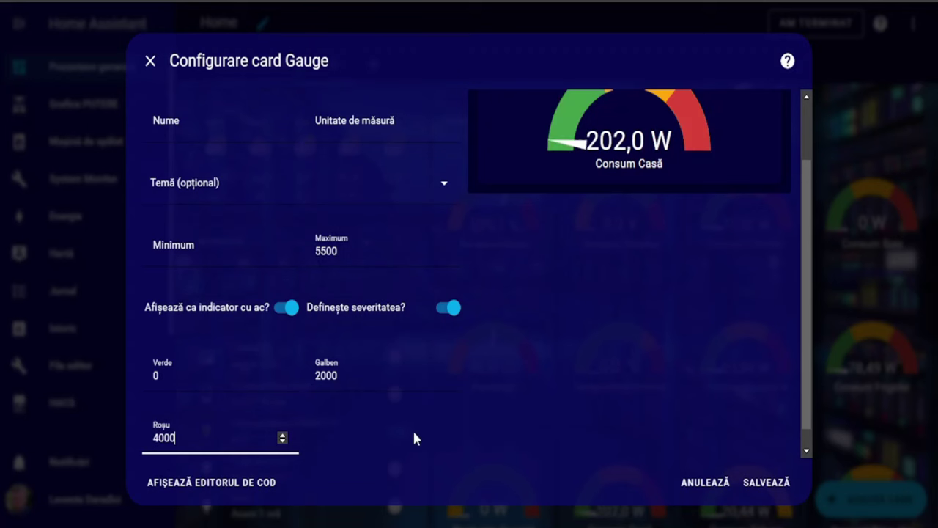
Step: Raise the gauge's Maximum value to 6000
{"action": "double_click", "coordinate": [344, 251]}
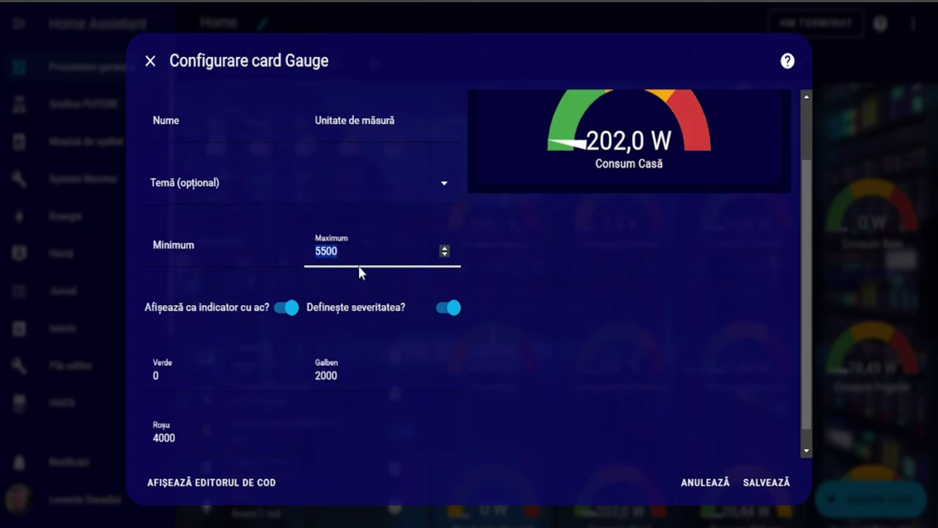
{"action": "type", "text": "6000"}
{"action": "left_click", "coordinate": [630, 304]}
{"action": "scroll", "coordinate": [615, 350], "scroll_direction": "up", "scroll_amount": 1}
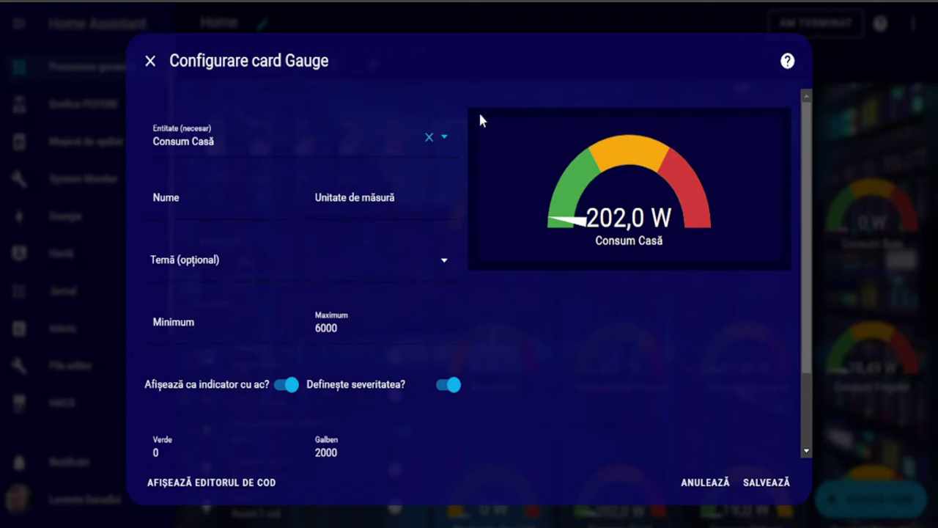
Step: Preview the card with the iOS Dark Mode and ios-dark-mode themes
{"action": "left_click", "coordinate": [442, 262]}
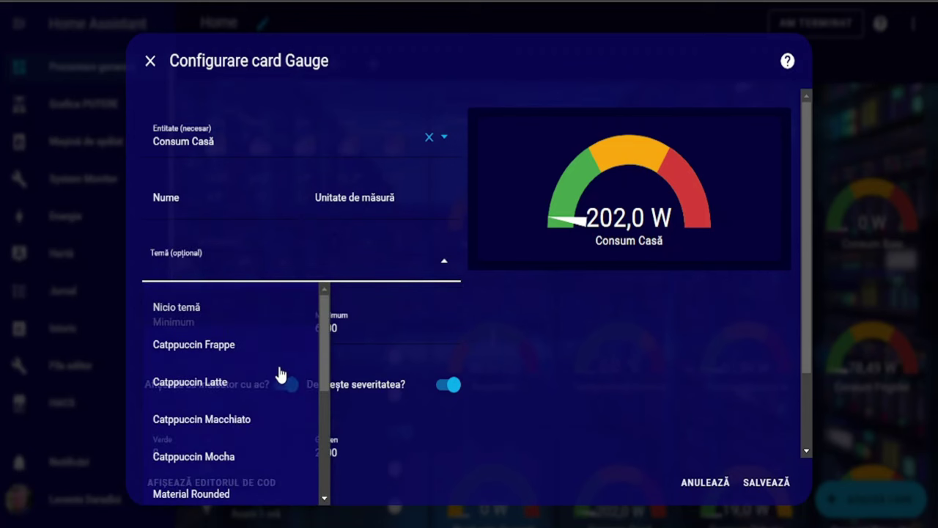
{"action": "scroll", "coordinate": [283, 339], "scroll_direction": "down", "scroll_amount": 3}
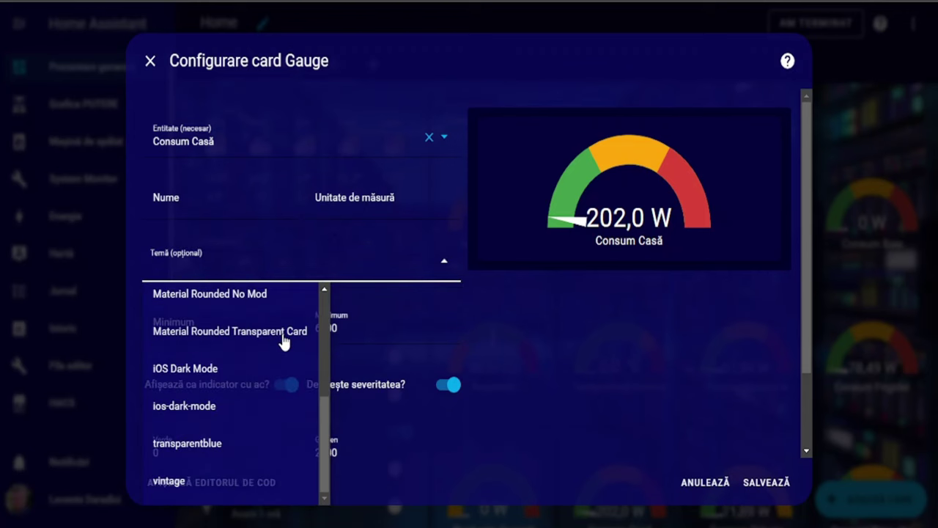
{"action": "left_click", "coordinate": [200, 373]}
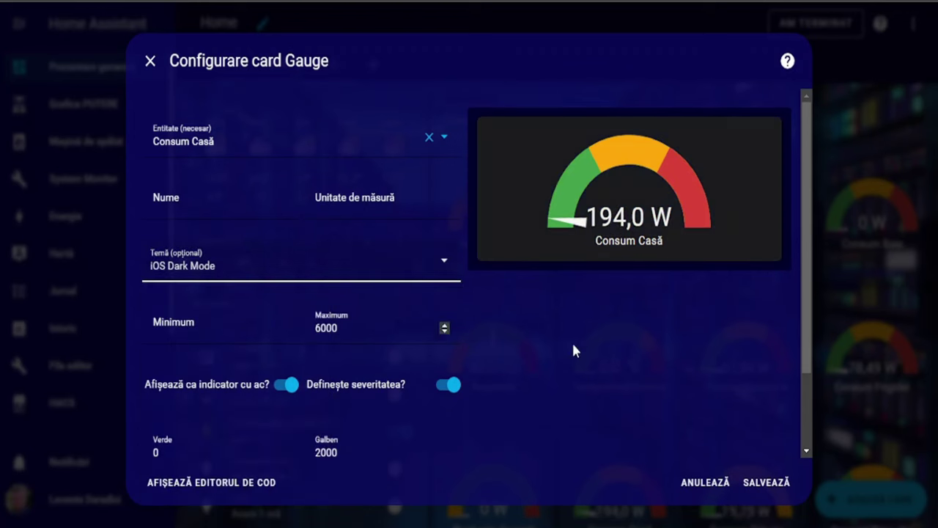
{"action": "left_click", "coordinate": [447, 265]}
{"action": "left_click", "coordinate": [215, 411]}
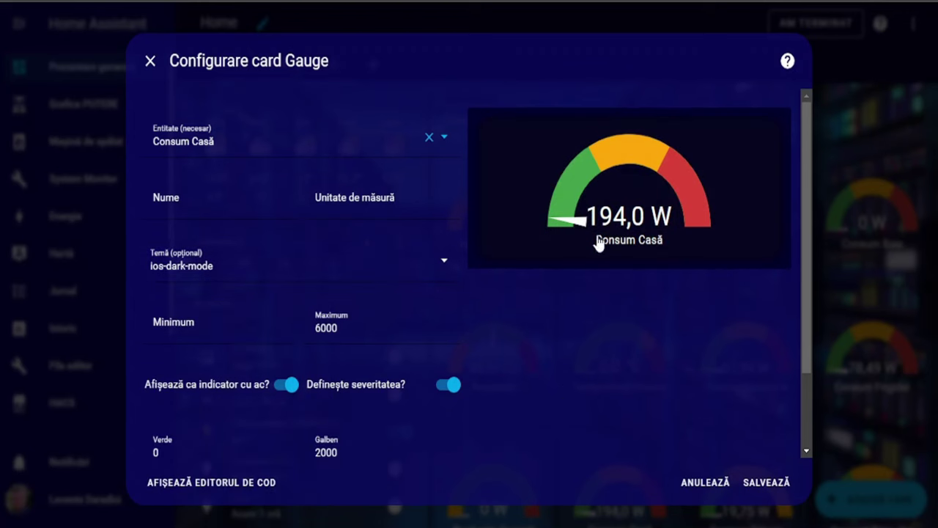
Step: Reset the card theme to Nicio temă and save the gauge card
{"action": "left_click", "coordinate": [438, 264]}
{"action": "scroll", "coordinate": [276, 318], "scroll_direction": "up", "scroll_amount": 5}
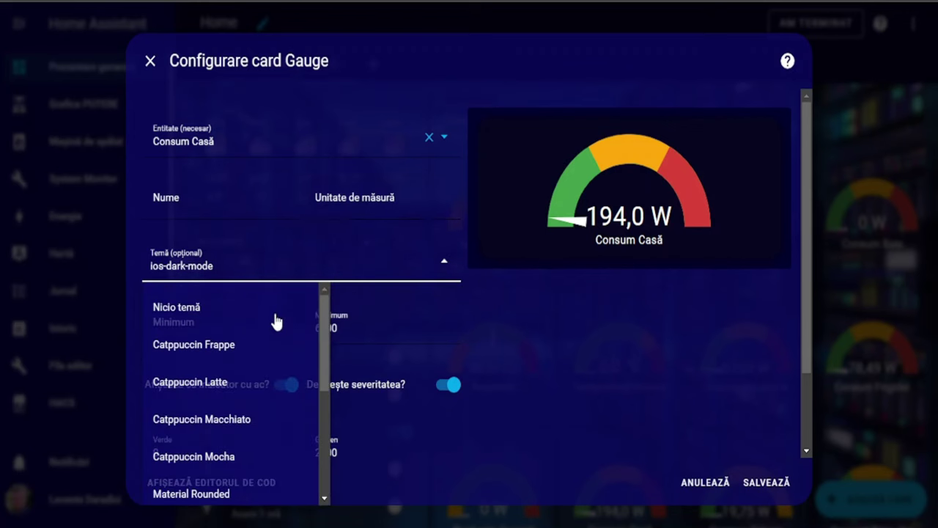
{"action": "left_click", "coordinate": [167, 309]}
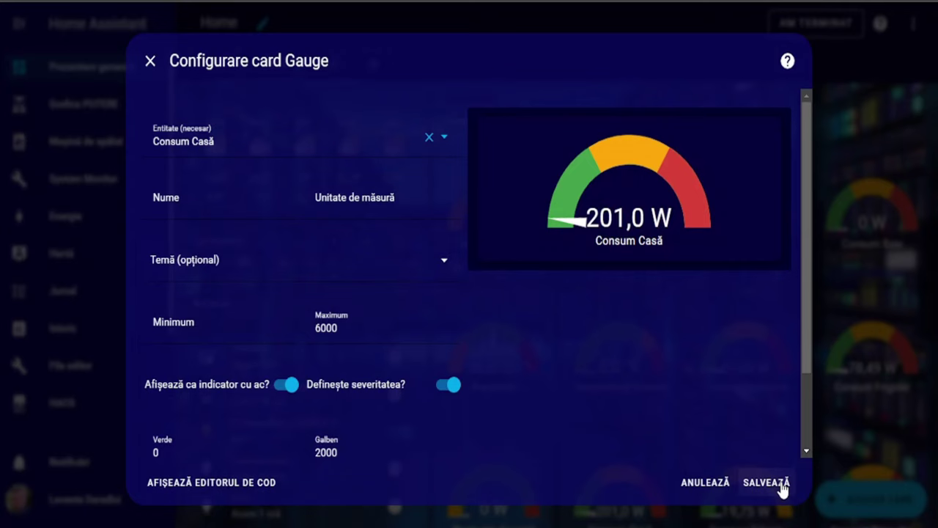
{"action": "left_click", "coordinate": [766, 482]}
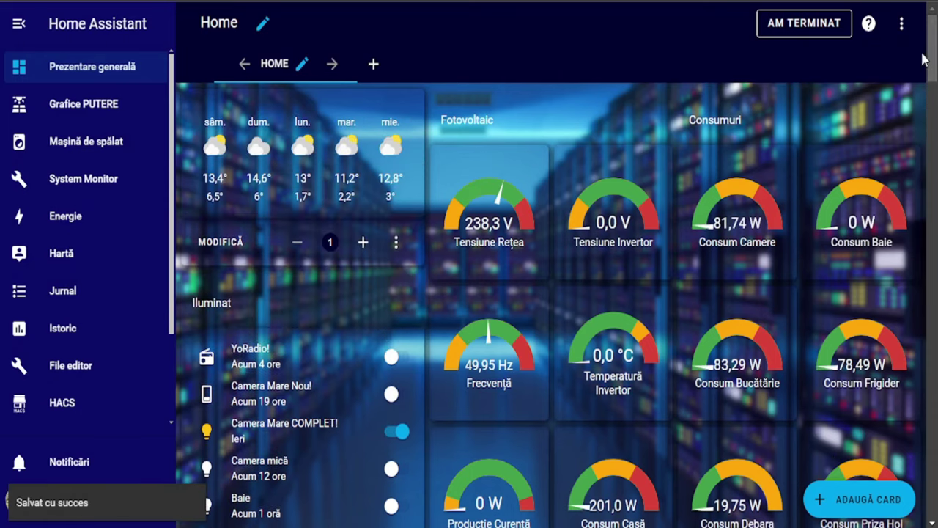
Step: Scroll to the new Consum Casă gauge and open its more-info dialog with history graph
{"action": "left_click_drag", "start_coordinate": [933, 42], "coordinate": [933, 521]}
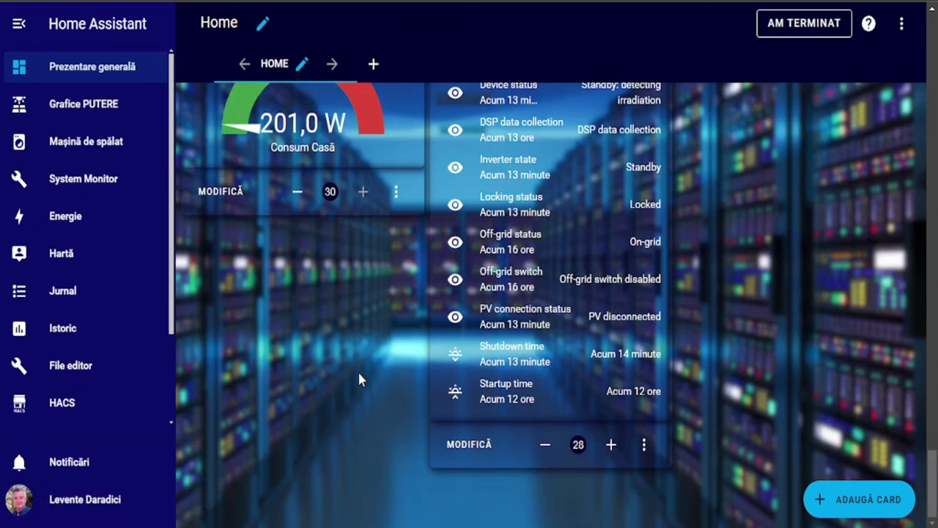
{"action": "scroll", "coordinate": [259, 371], "scroll_direction": "up", "scroll_amount": 2}
{"action": "scroll", "coordinate": [259, 370], "scroll_direction": "down", "scroll_amount": 1}
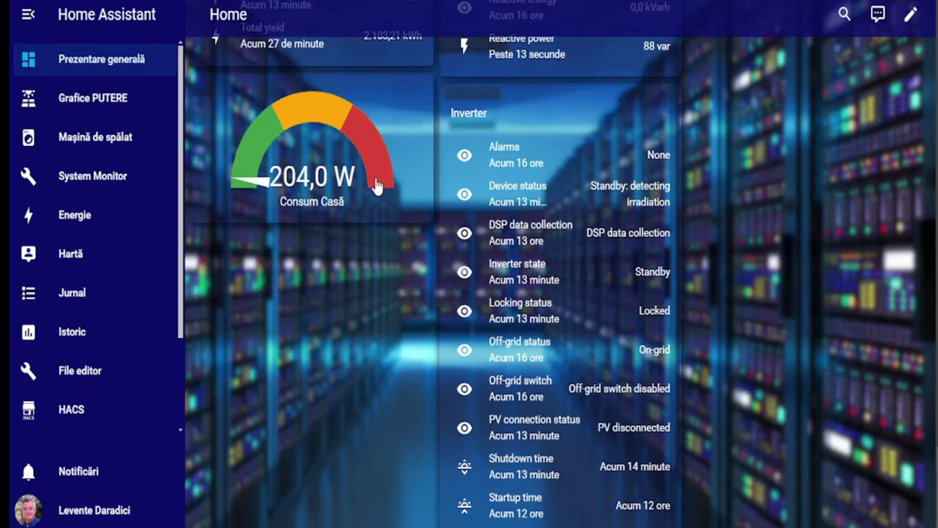
{"action": "left_click", "coordinate": [376, 185]}
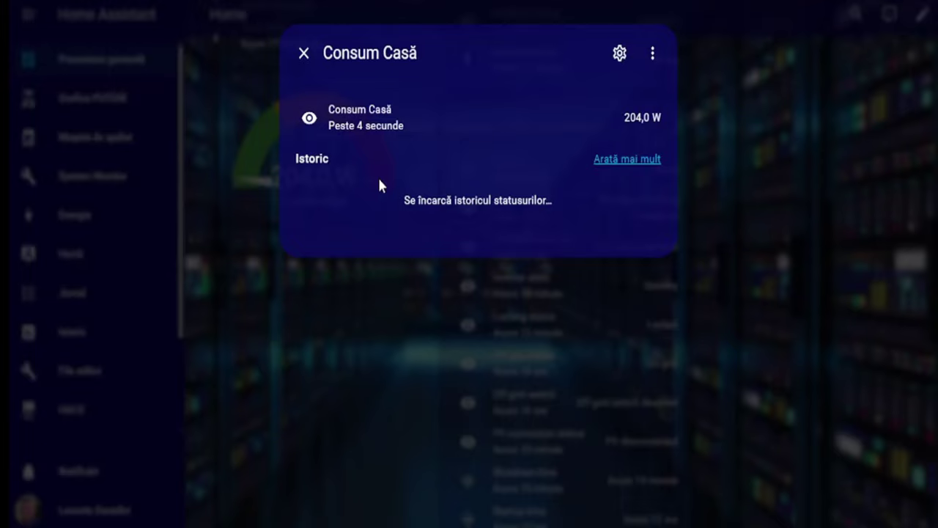
Step: Open the full Istoric page for Consum Casă via 'Arată mai mult'
{"action": "left_click", "coordinate": [641, 160]}
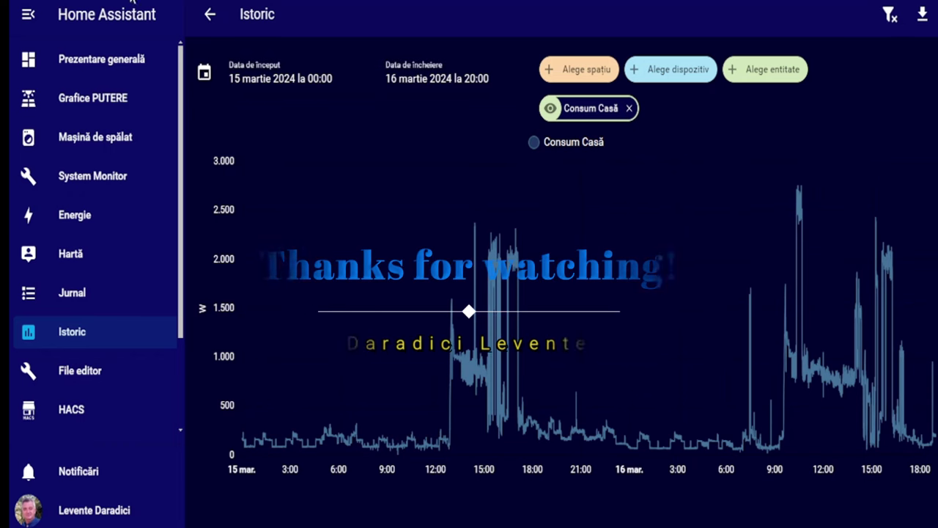